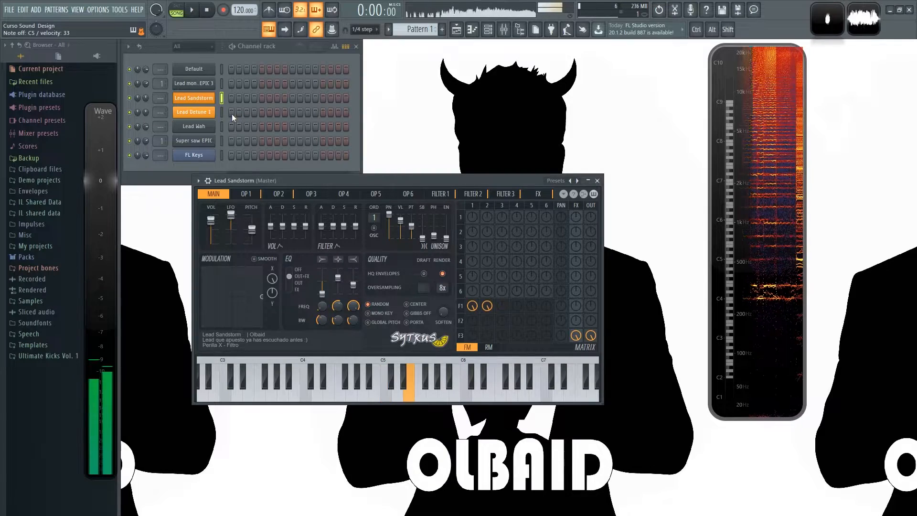
# Audition the Lead Detune 1, Lead Wah, Super saw EPIC and FL Keys channels one after another.
pyautogui.click(222, 112)
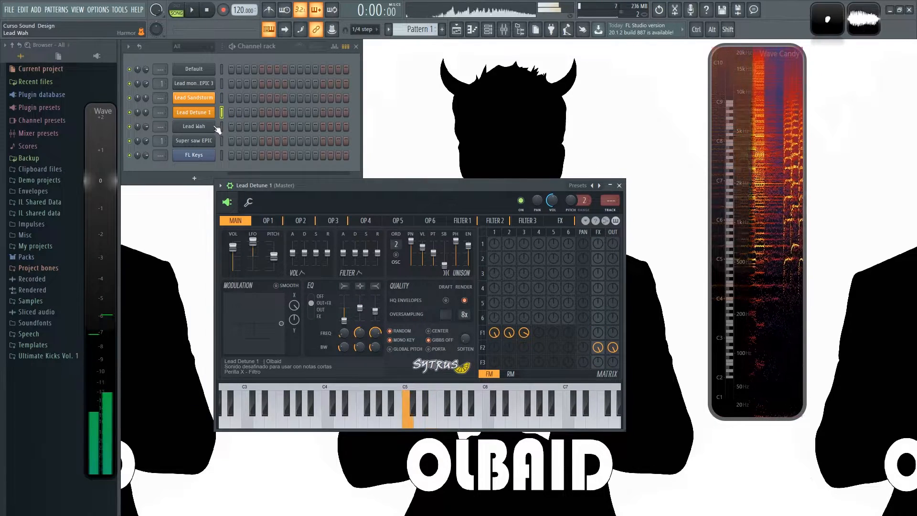
pyautogui.click(222, 126)
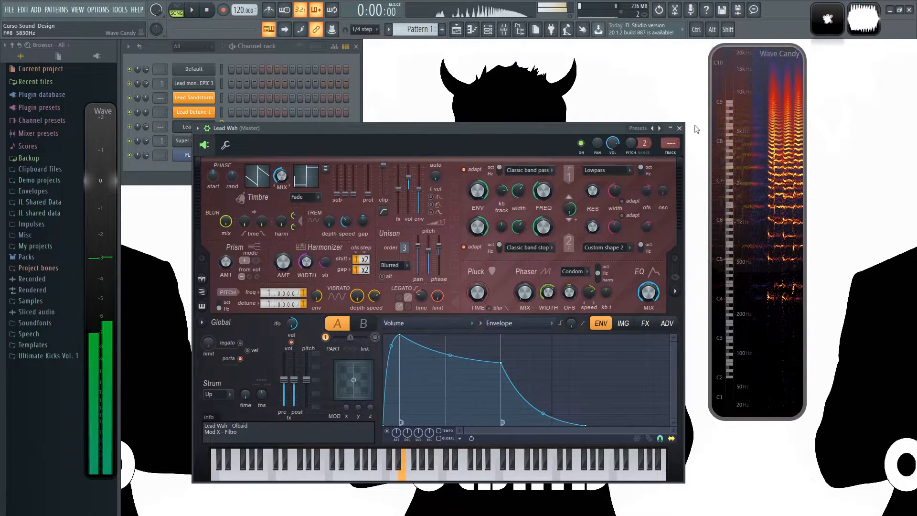
pyautogui.click(222, 141)
pyautogui.moveTo(249, 154)
pyautogui.mouseDown()
pyautogui.moveTo(276, 154)
pyautogui.moveTo(265, 155)
pyautogui.mouseUp()
pyautogui.click(209, 156)
pyautogui.click(397, 344)
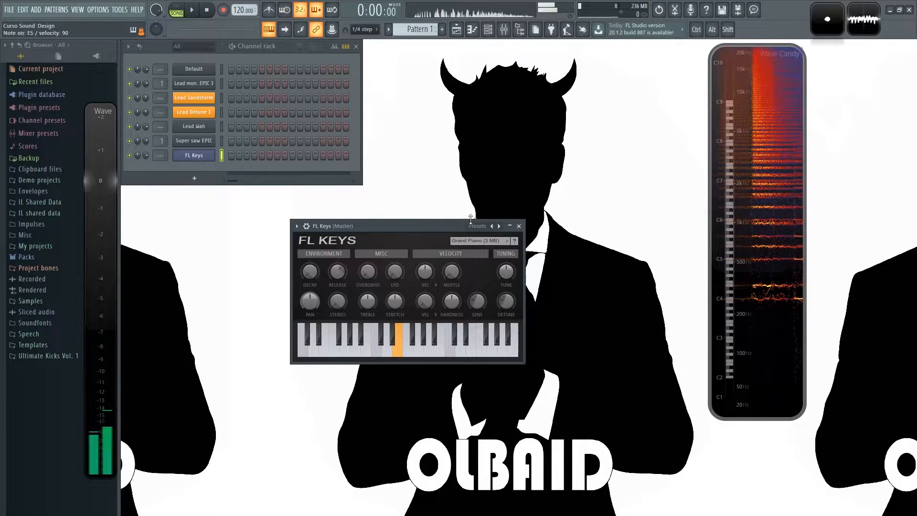
pyautogui.click(518, 226)
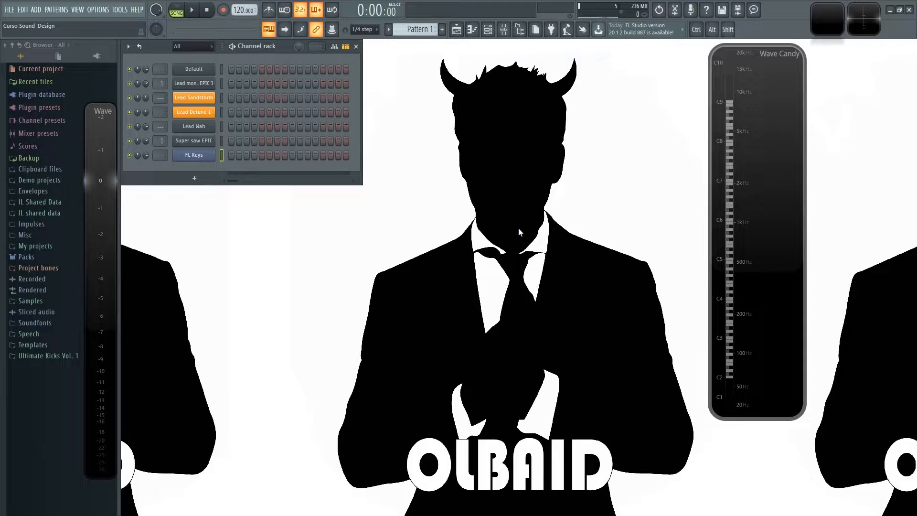
# Inspect the Sylenth1 synth on the Lead mono EPIC 3 channel, then close its window.
pyautogui.moveTo(163, 138); pyautogui.dragTo(163, 145)
pyautogui.click(194, 84)
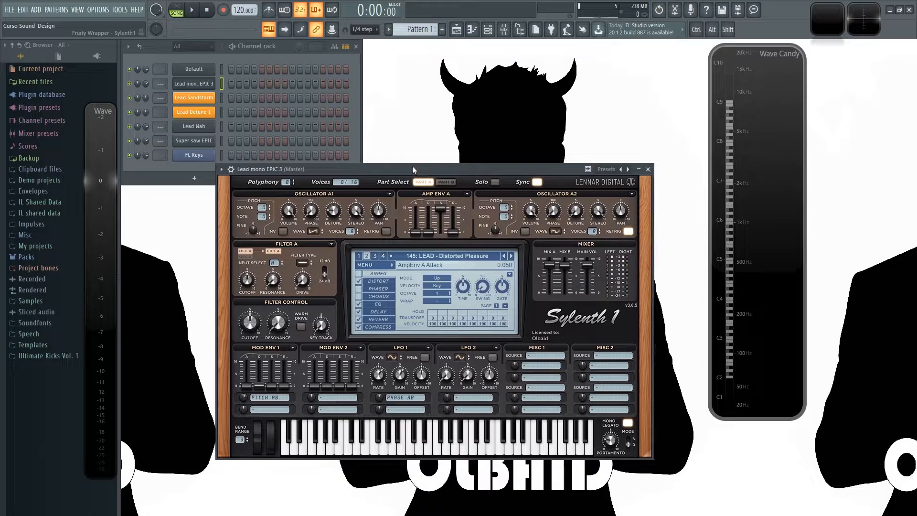
pyautogui.moveTo(412, 166); pyautogui.dragTo(407, 173)
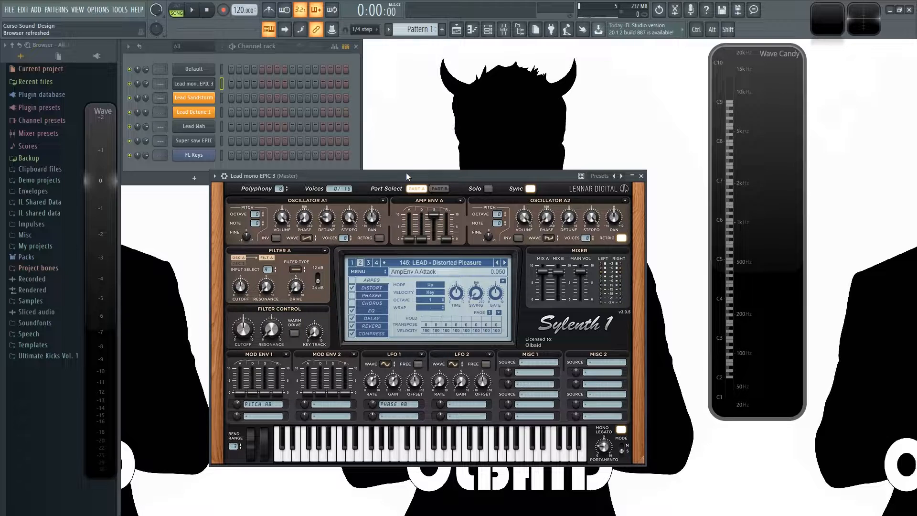
pyautogui.click(641, 175)
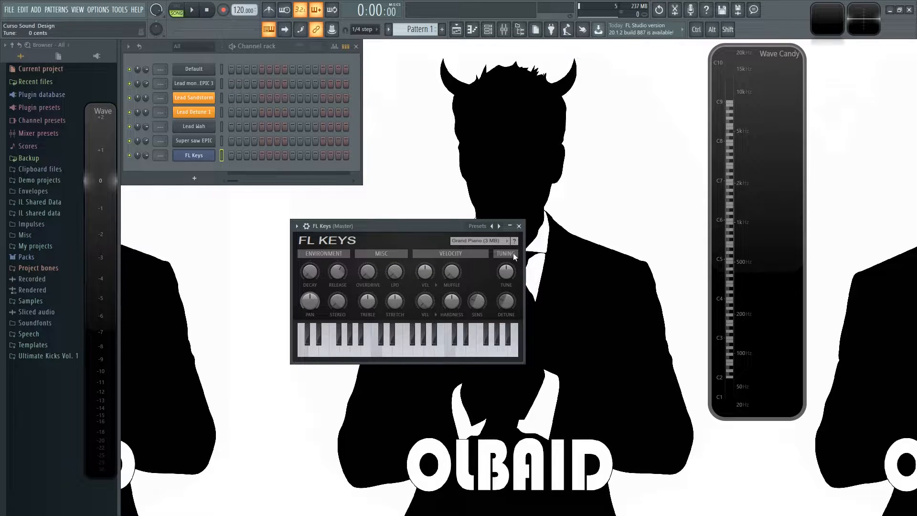
# Reopen the Lead mono EPIC 3 synth and audition it against the Lead Detune 1, Lead Wah and FL Keys channels.
pyautogui.click(194, 84)
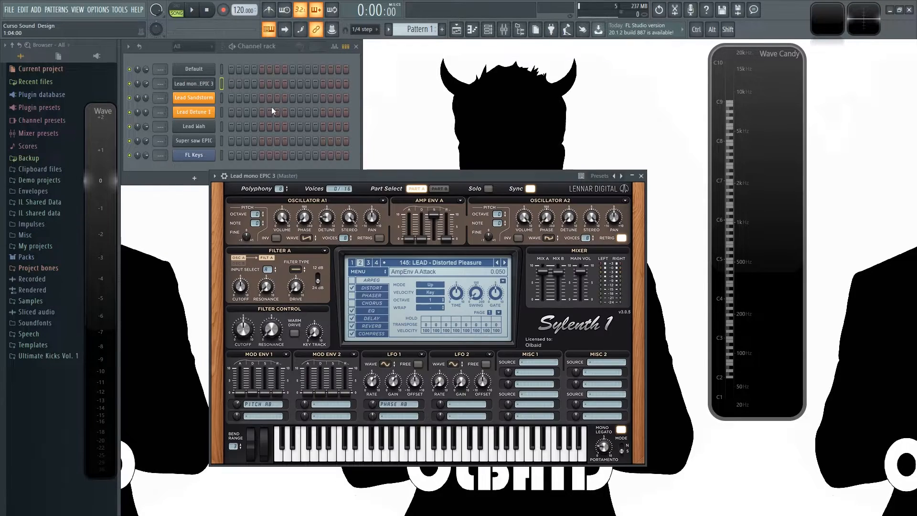
pyautogui.moveTo(398, 173)
pyautogui.mouseDown()
pyautogui.moveTo(412, 164)
pyautogui.moveTo(407, 181)
pyautogui.mouseUp()
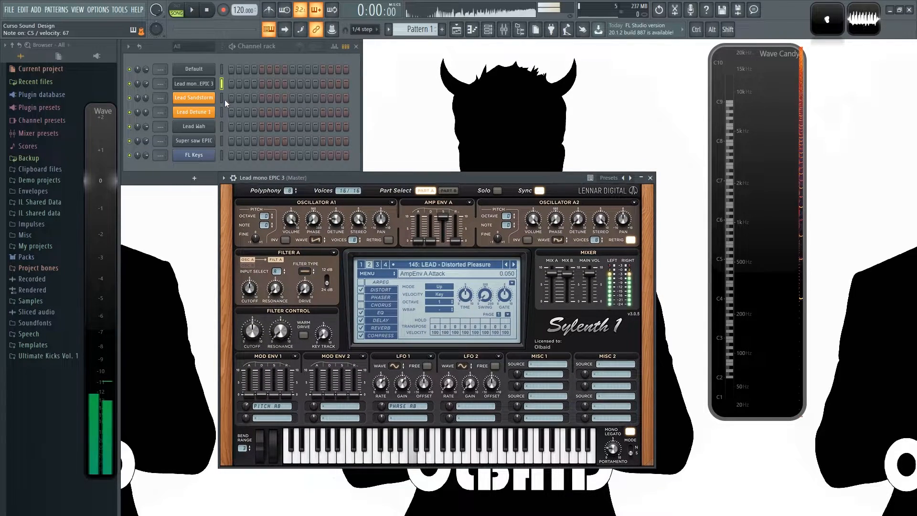
pyautogui.click(221, 112)
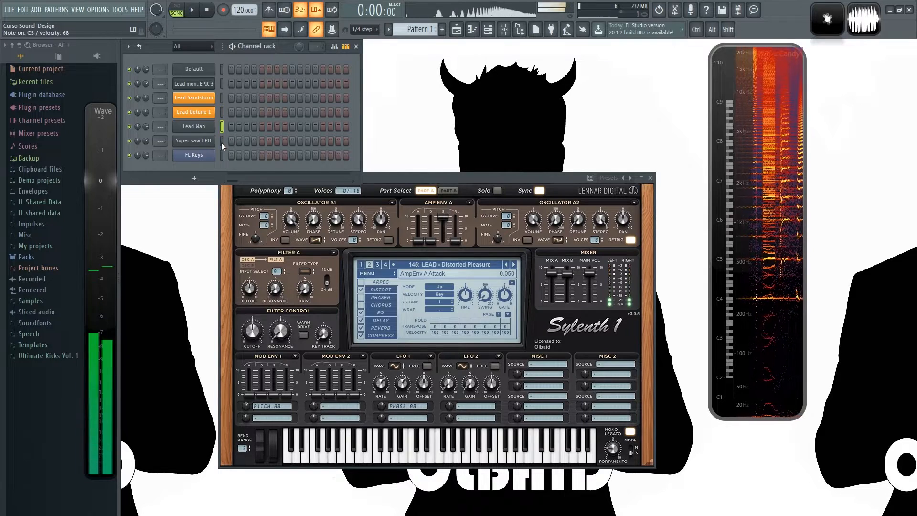
pyautogui.click(222, 155)
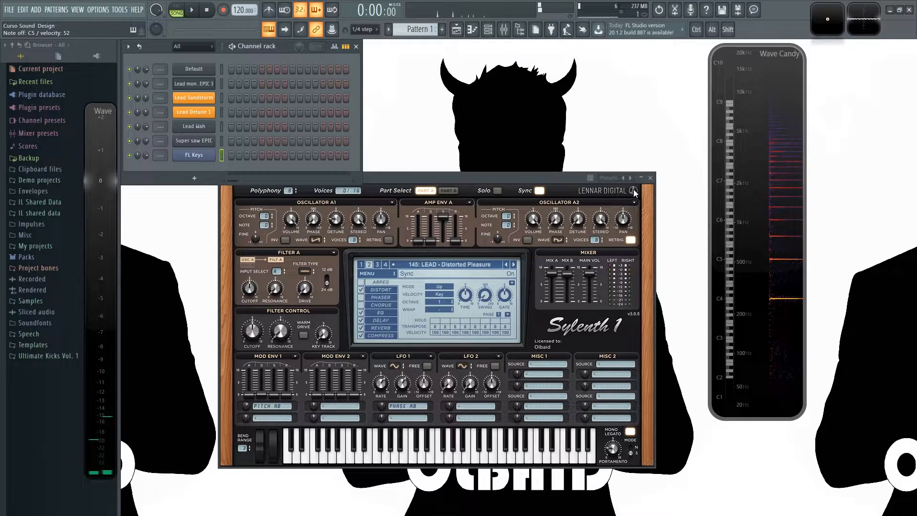
# Compare the sound of the lead channels, including Lead mono EPIC 3, Lead Wah and Super saw EPIC.
pyautogui.click(223, 83)
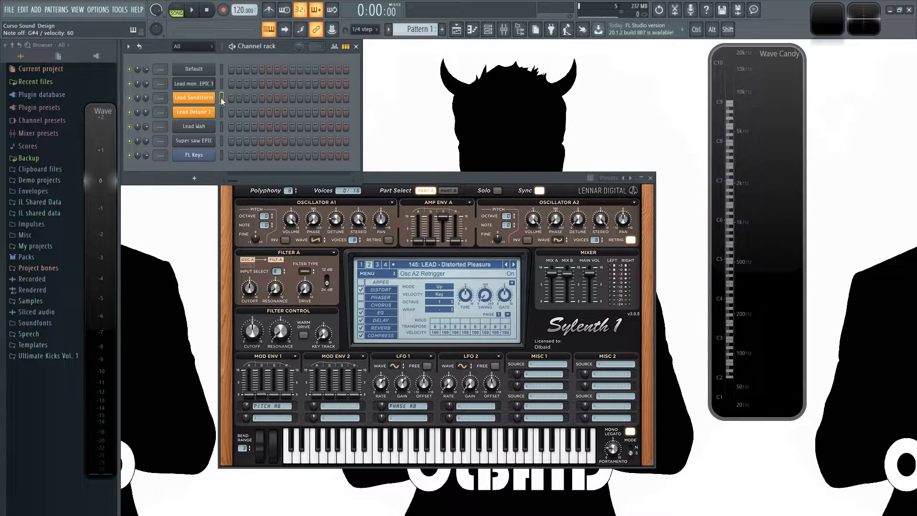
pyautogui.scroll(-1, 222, 117)
pyautogui.click(222, 126)
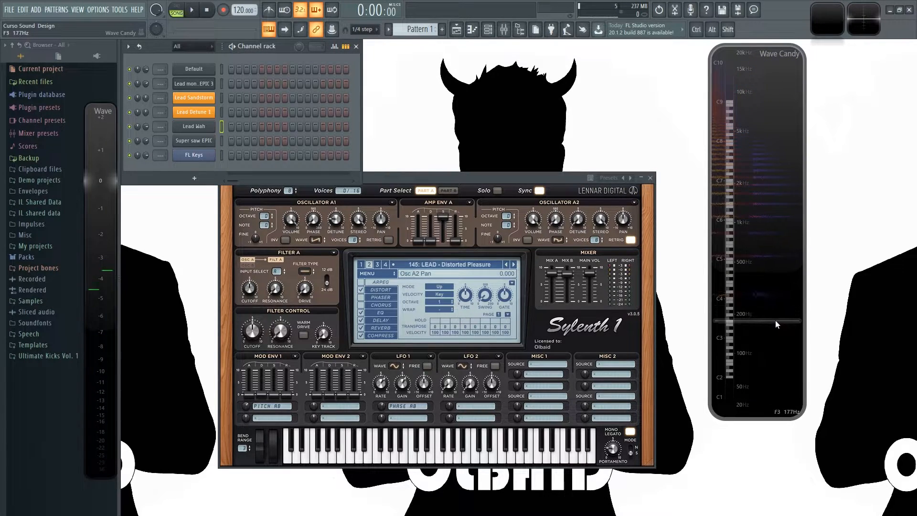
pyautogui.click(222, 144)
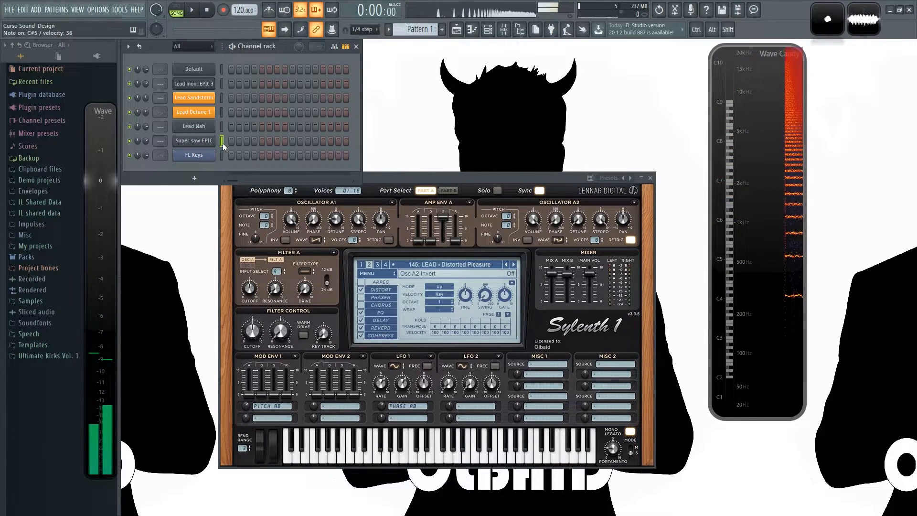
pyautogui.click(222, 109)
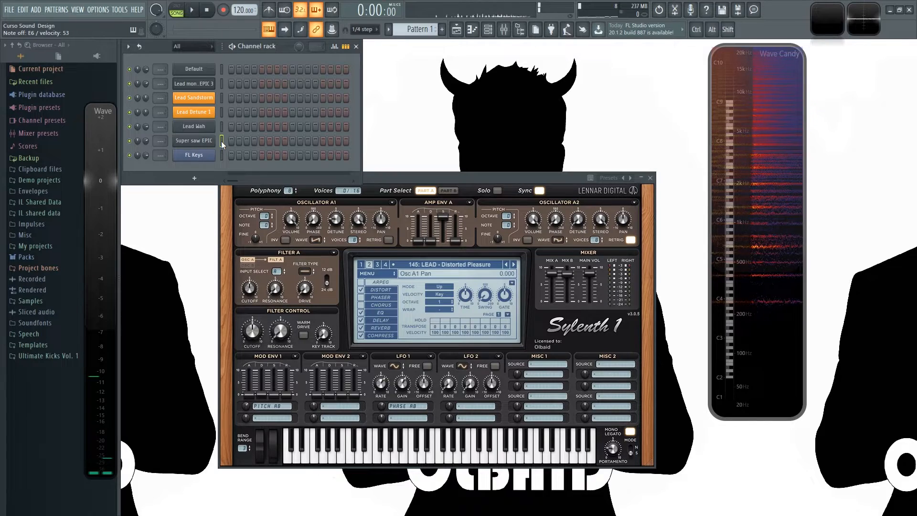
# Open the 3x Osc on the Default channel and close the Sylenth1 window behind it.
pyautogui.click(203, 74)
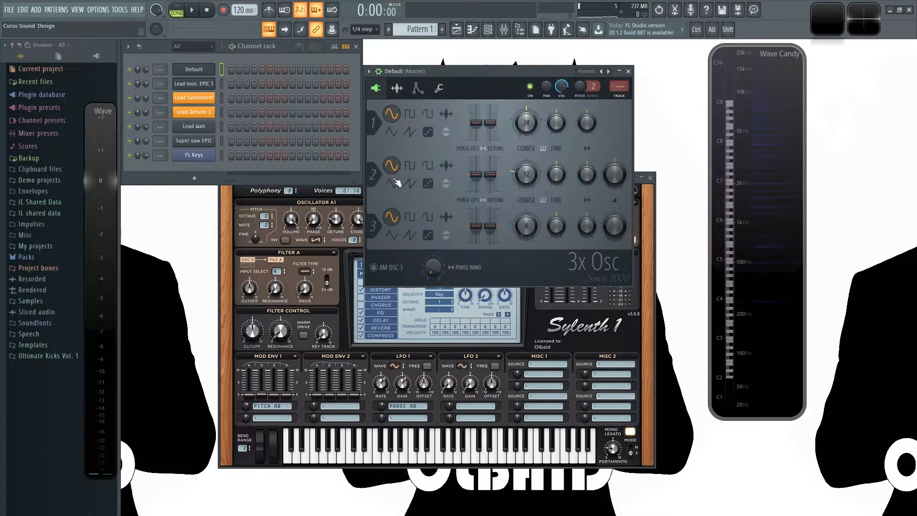
pyautogui.click(650, 178)
pyautogui.moveTo(468, 74); pyautogui.dragTo(485, 75)
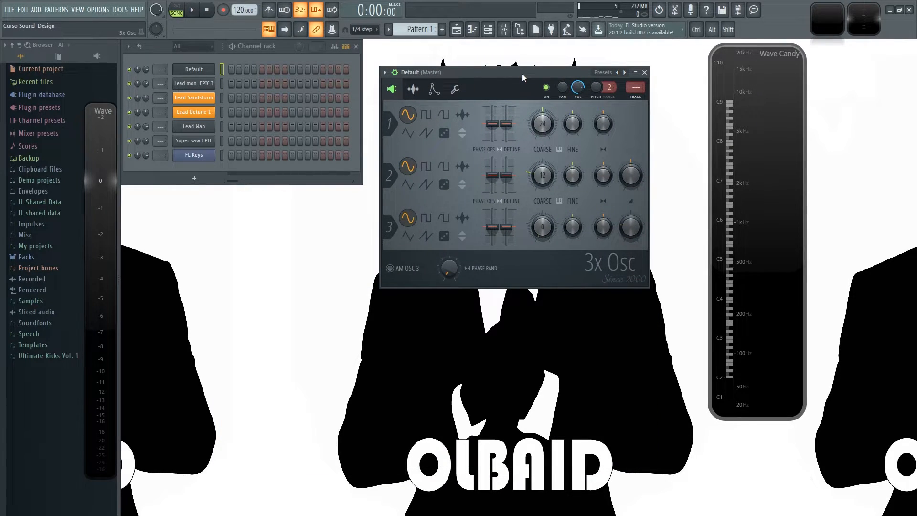
# Load the Default preset in 3x Osc and check its volume envelope.
pyautogui.rightClick(625, 73)
pyautogui.click(639, 80)
pyautogui.moveTo(514, 70); pyautogui.dragTo(389, 217)
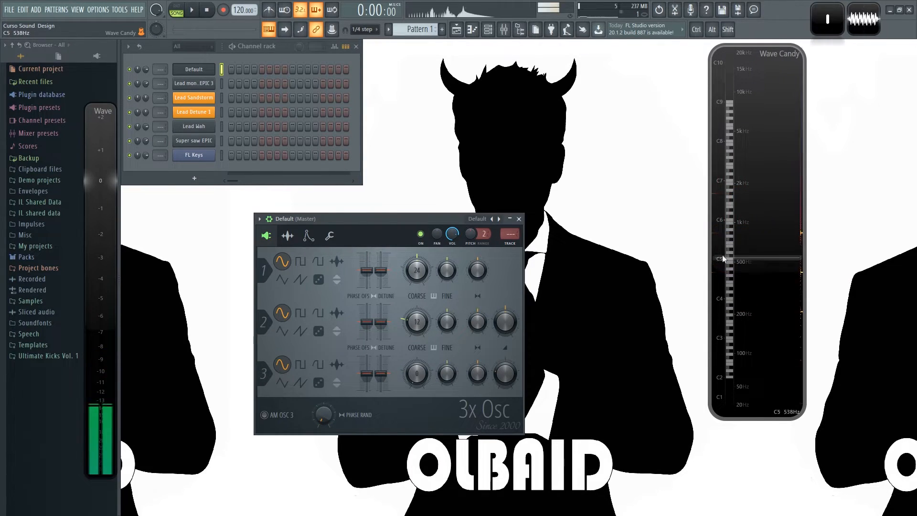
pyautogui.click(308, 236)
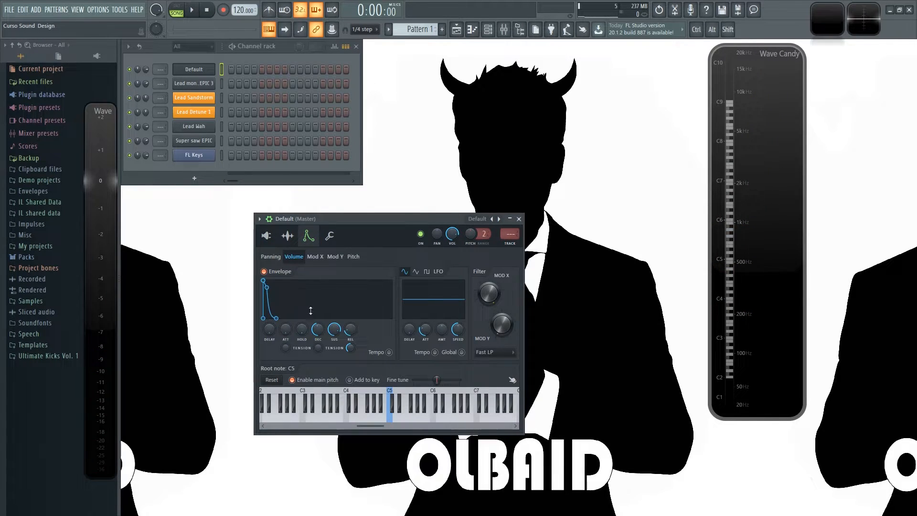
pyautogui.click(270, 237)
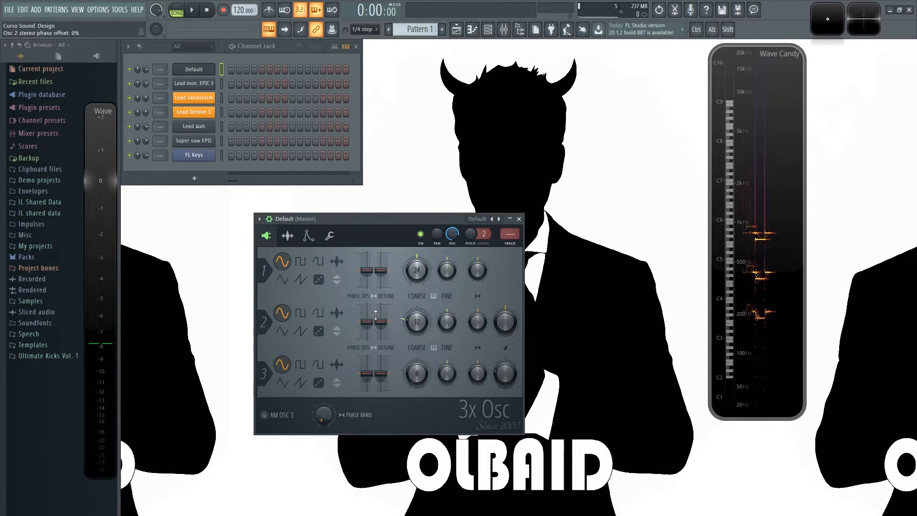
# Set oscillator 2's coarse pitch knob to 24 and switch oscillators 1 and 2 to sawtooth waves.
pyautogui.moveTo(417, 322); pyautogui.dragTo(417, 329)
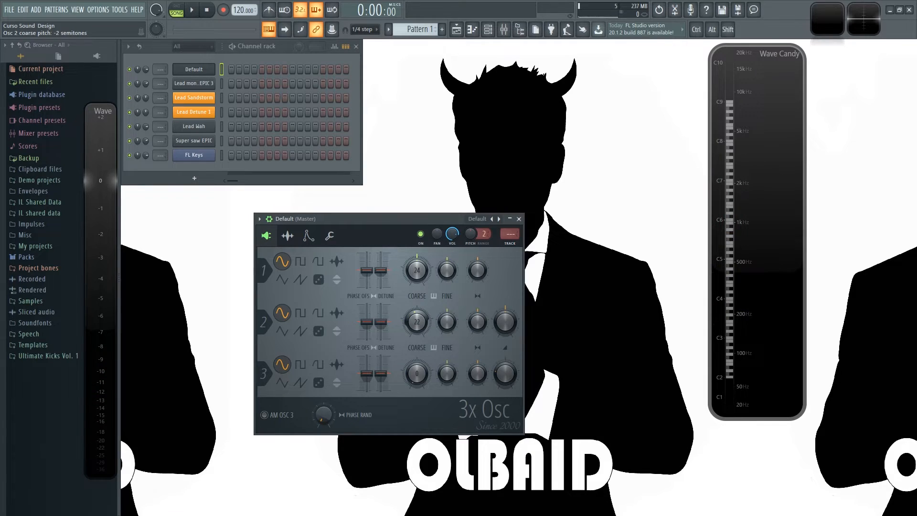
pyautogui.click(300, 331)
pyautogui.click(300, 280)
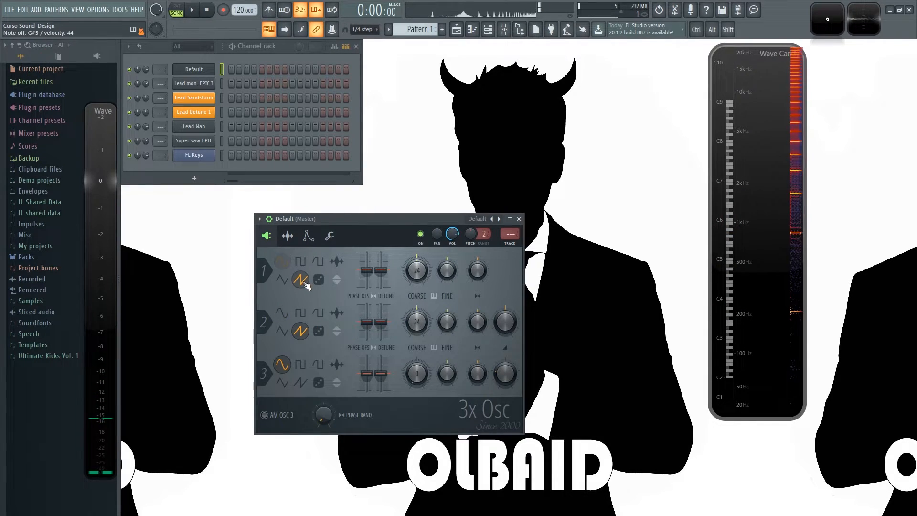
# Raise oscillator 1's stereo detune slightly, and try a lower detune on oscillator 2 before returning it to center.
pyautogui.moveTo(381, 271); pyautogui.dragTo(381, 269)
pyautogui.moveTo(382, 323); pyautogui.dragTo(381, 326)
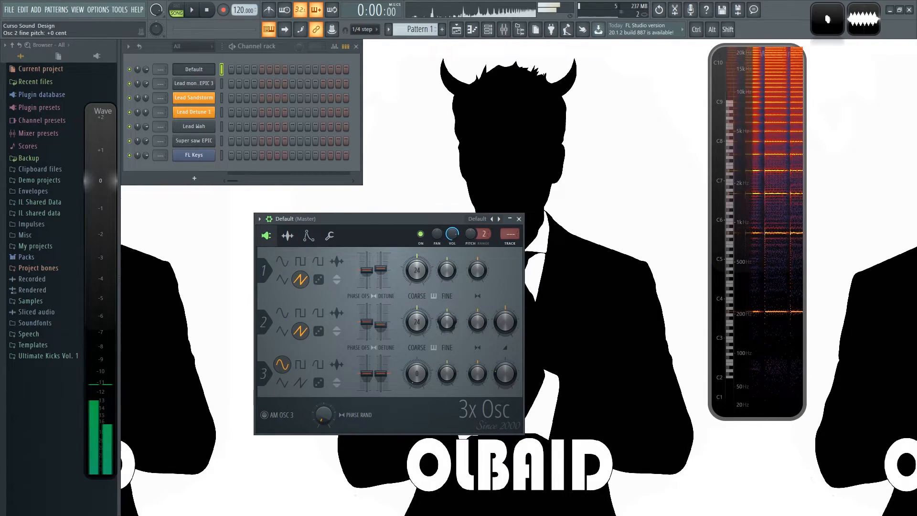
pyautogui.moveTo(380, 325); pyautogui.dragTo(381, 322)
# Give oscillator 3 a sawtooth wave with its coarse pitch knob at 12, and experiment with the stereo phase randomness.
pyautogui.click(300, 382)
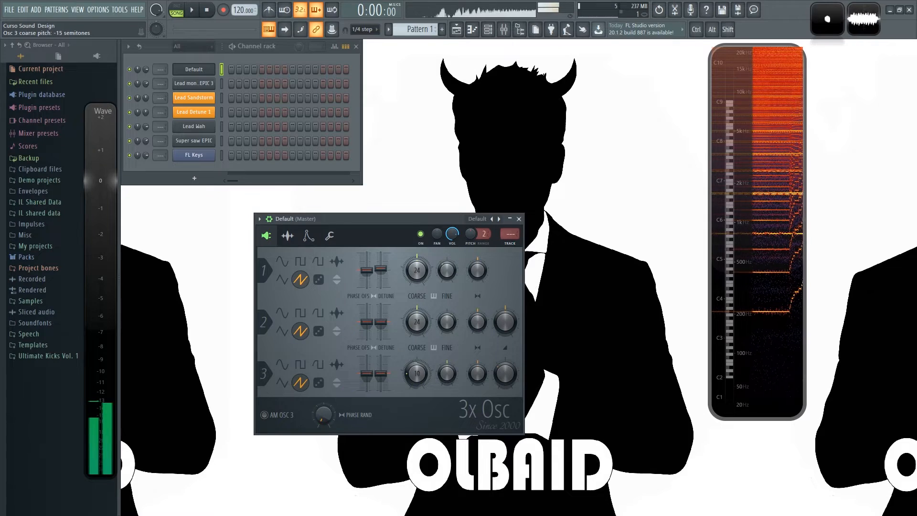
pyautogui.moveTo(328, 417); pyautogui.dragTo(328, 345)
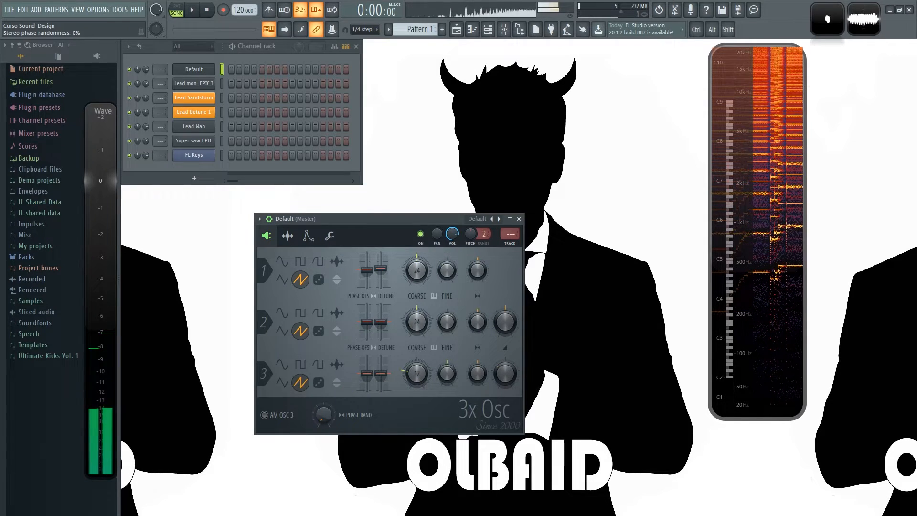
pyautogui.moveTo(417, 322); pyautogui.dragTo(417, 337)
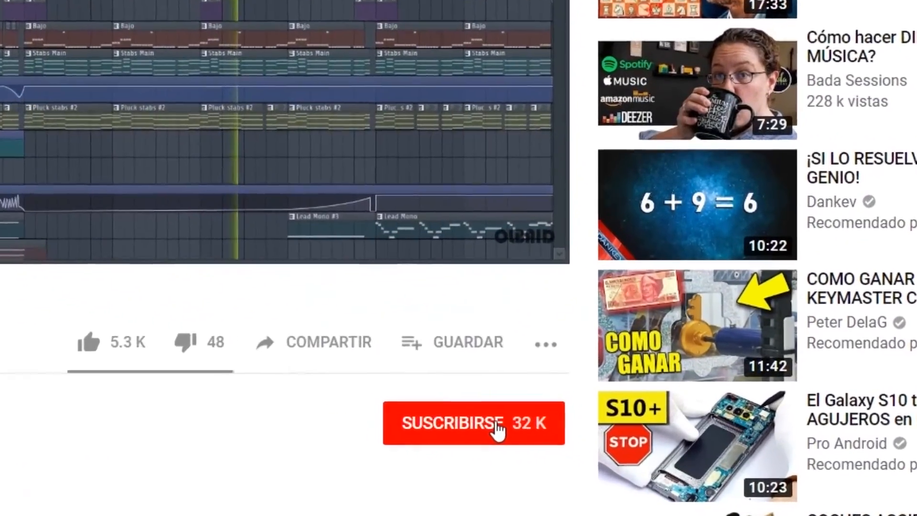
# On the YouTube video page, subscribe to the channel and select its notification bell.
pyautogui.click(497, 425)
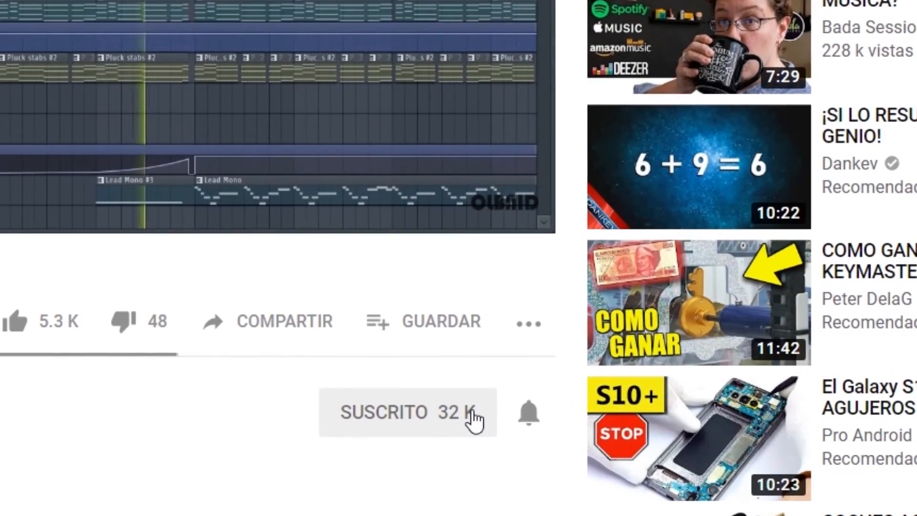
pyautogui.click(531, 418)
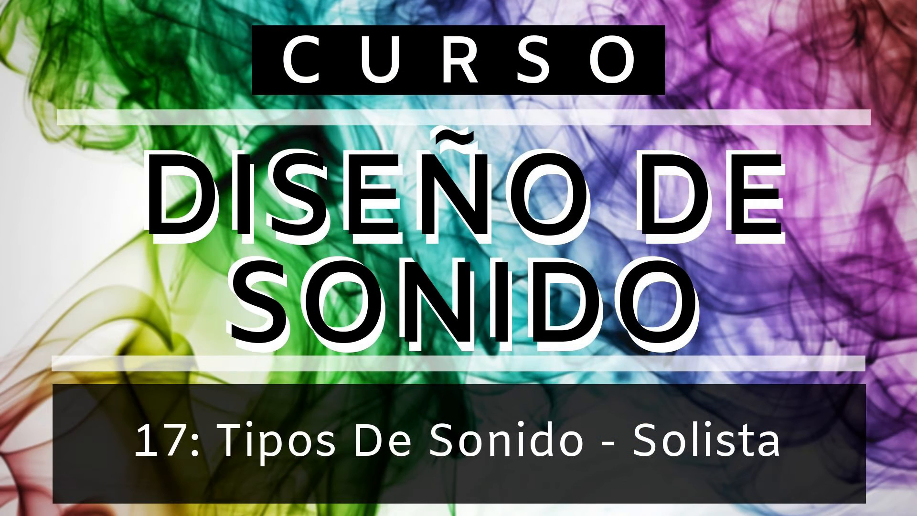